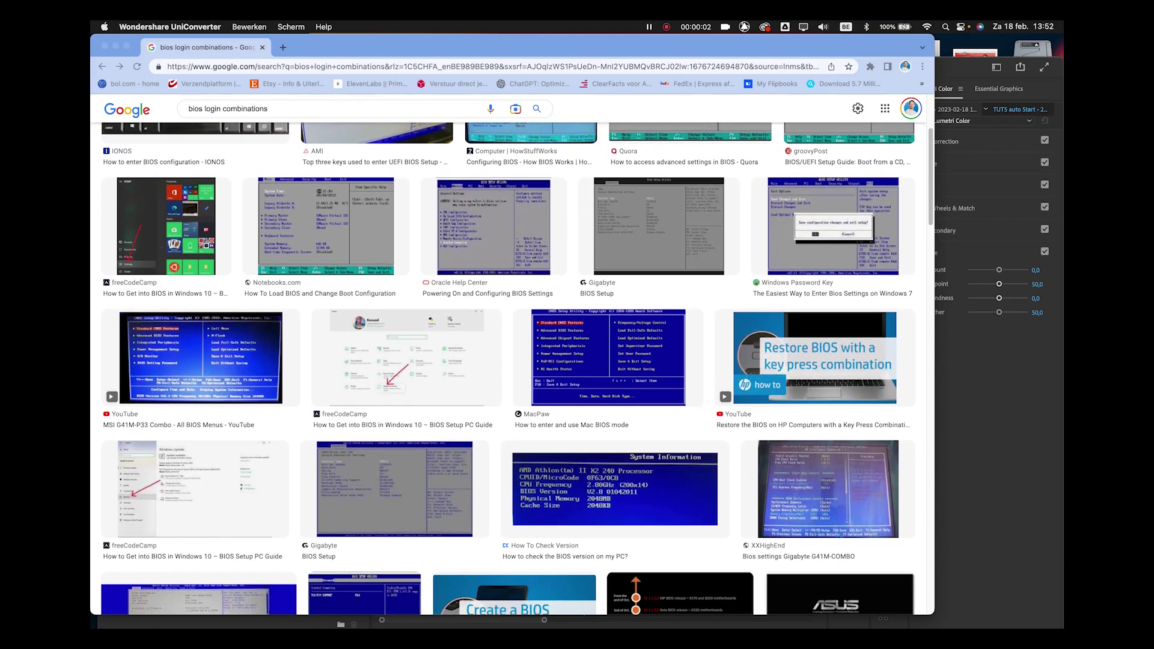
scroll(509, 368, down, 2)
scroll(509, 369, down, 1)
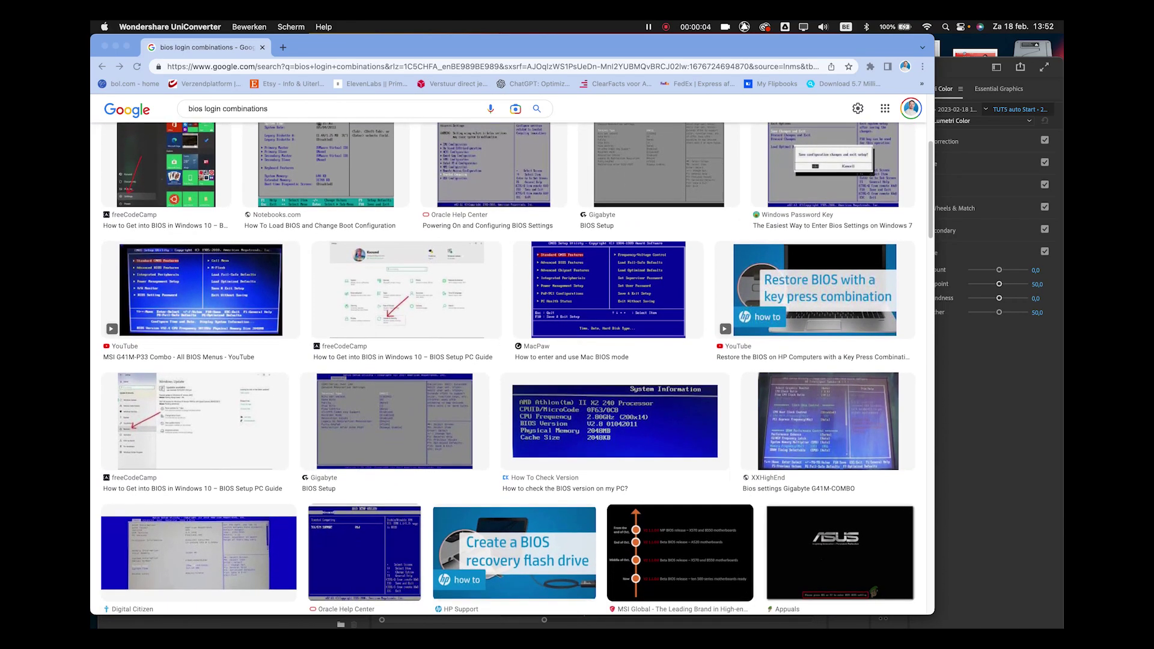
scroll(508, 369, down, 3)
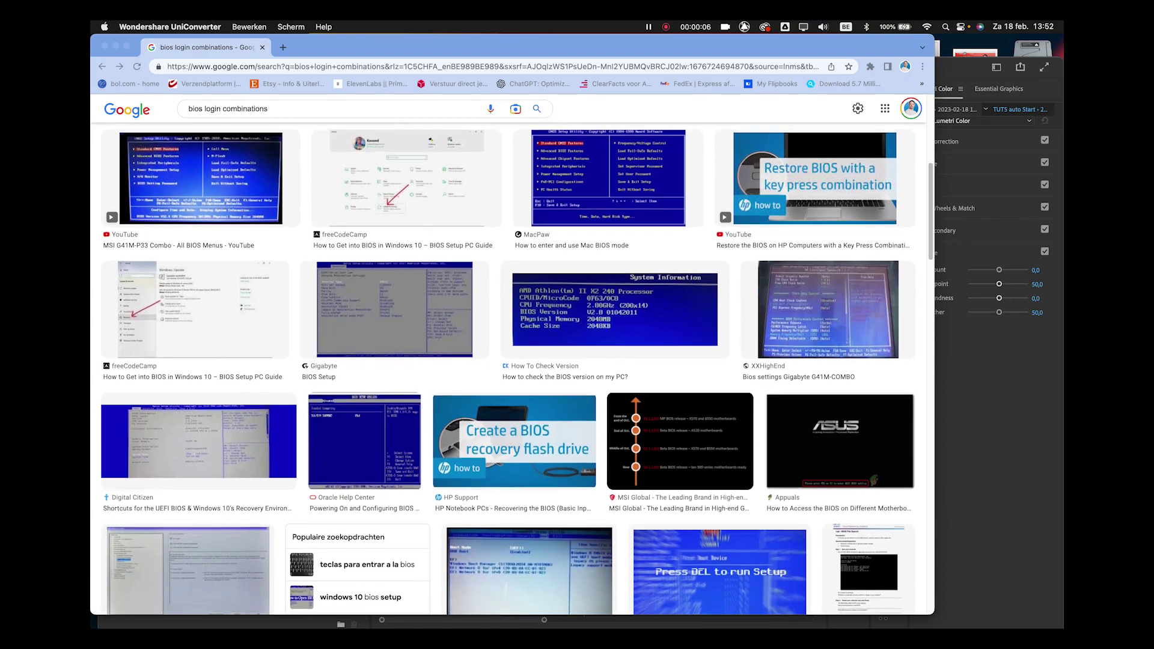
scroll(509, 368, down, 2)
scroll(509, 369, down, 1)
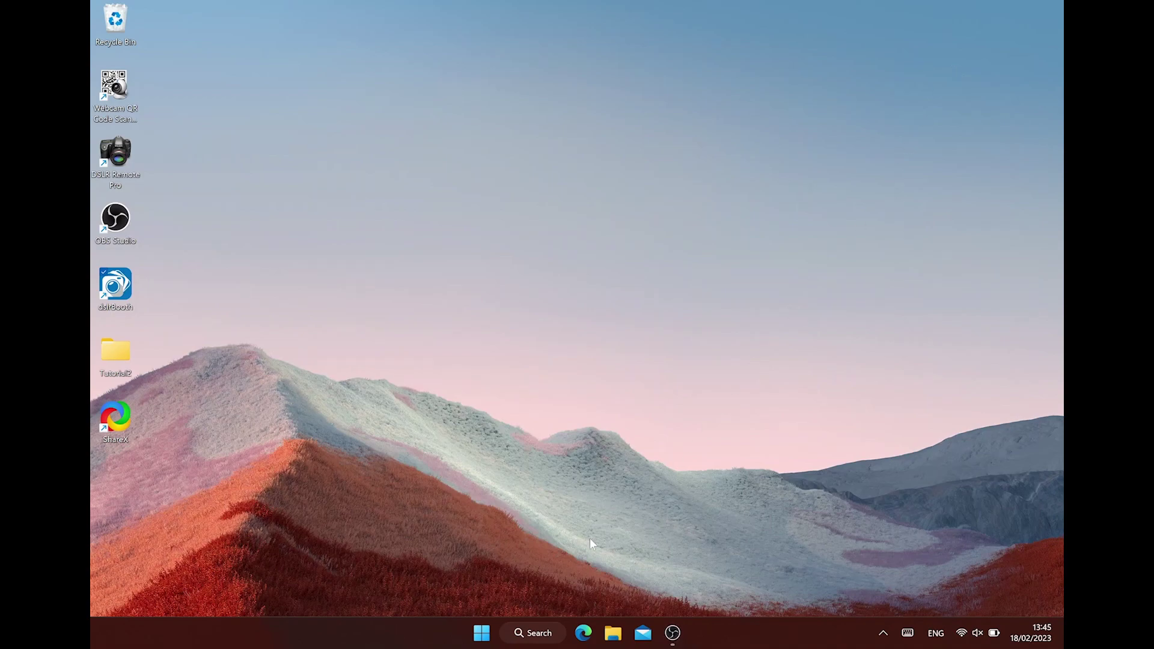
right_click(481, 633)
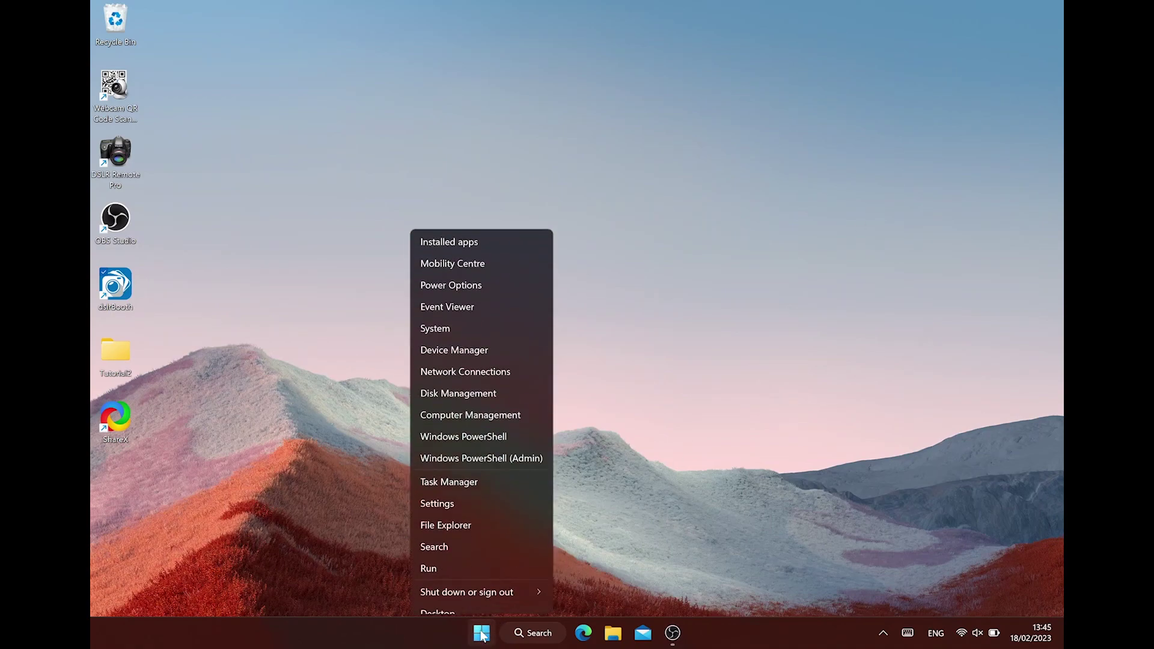
click(468, 554)
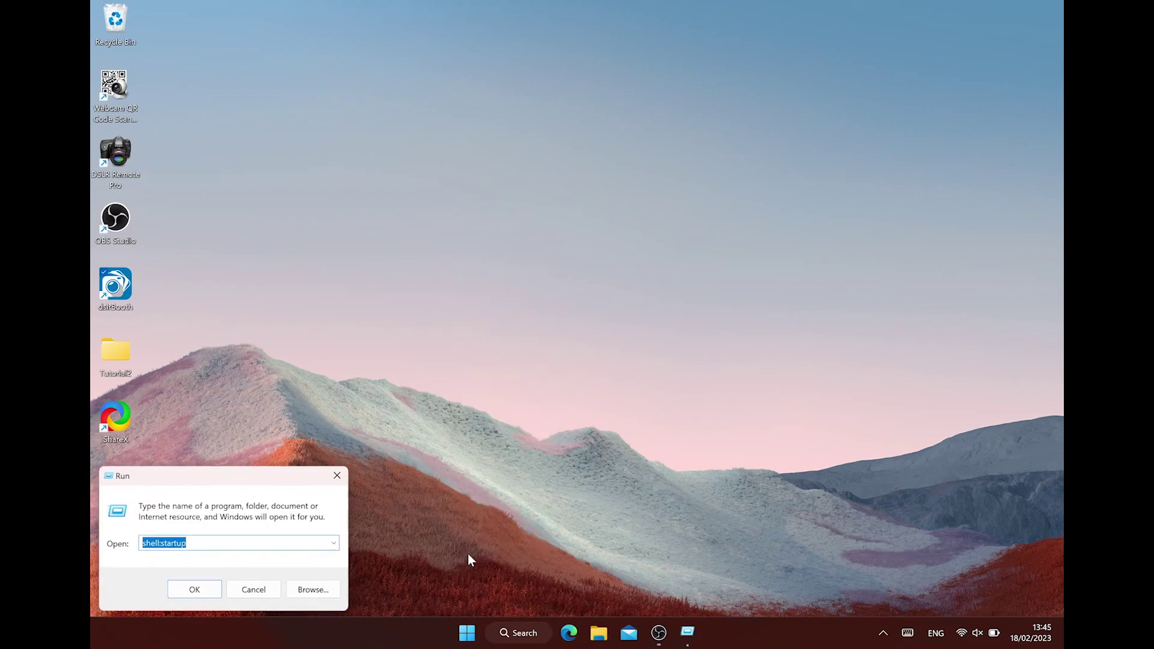
click(332, 548)
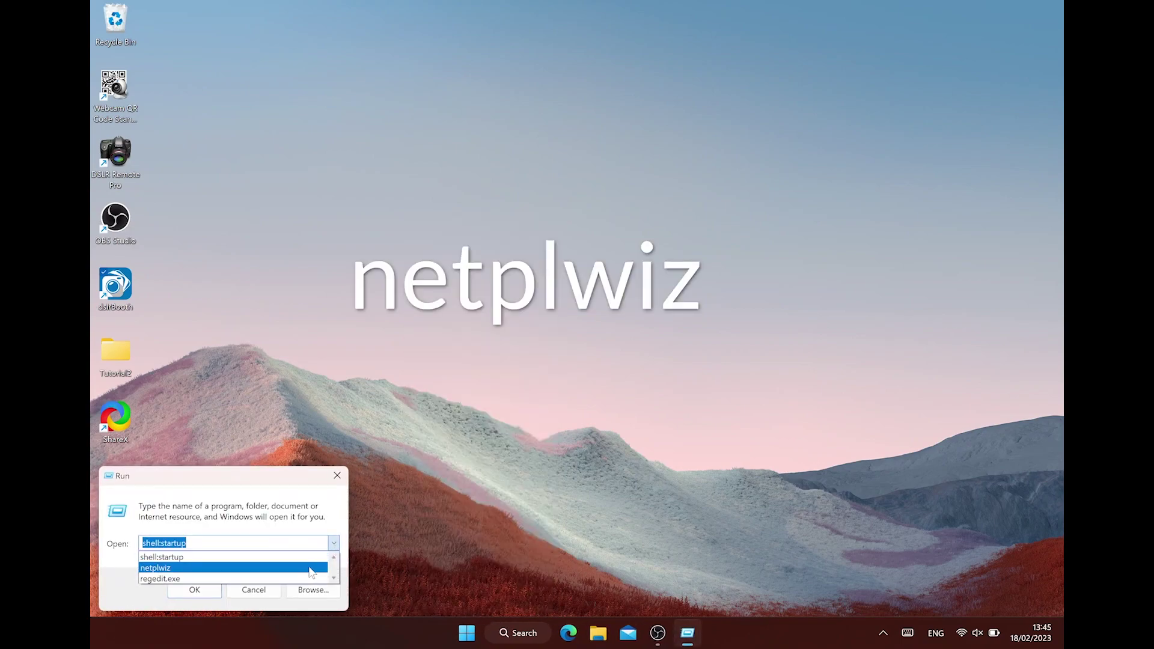
click(323, 568)
click(179, 595)
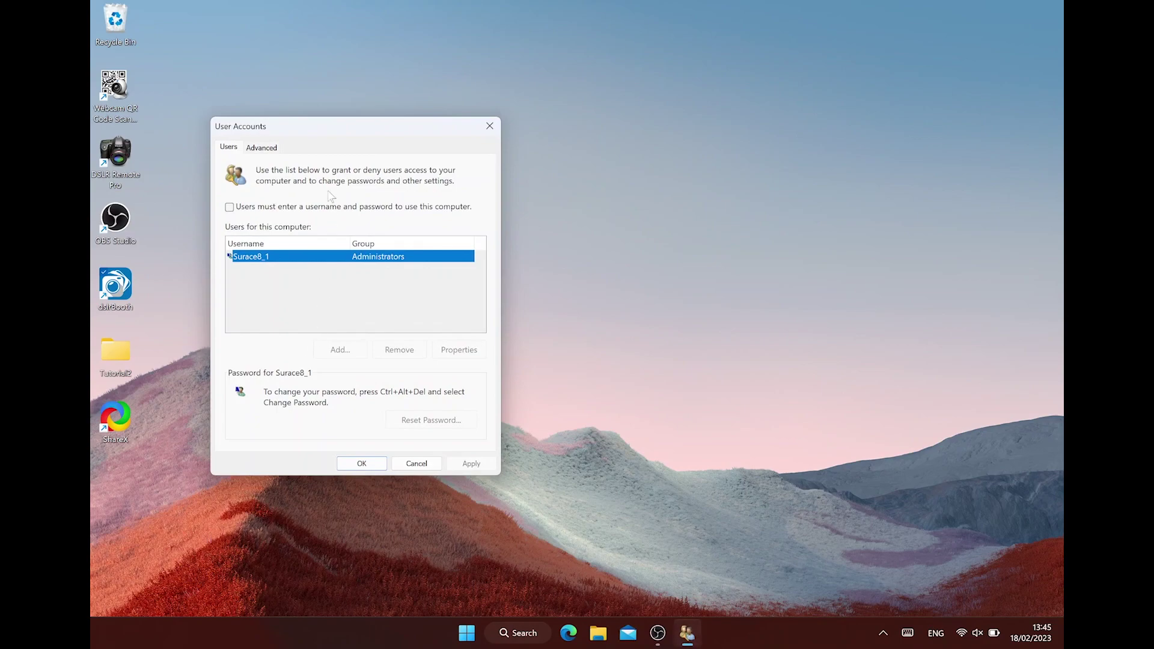
drag(345, 127, 540, 67)
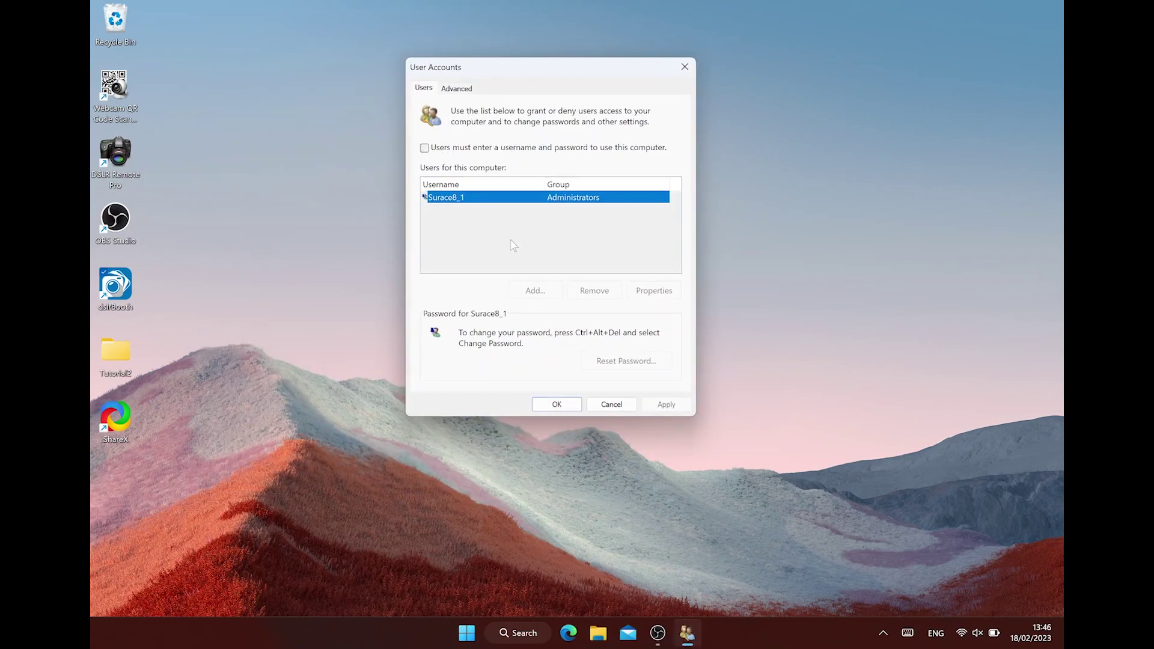
click(614, 408)
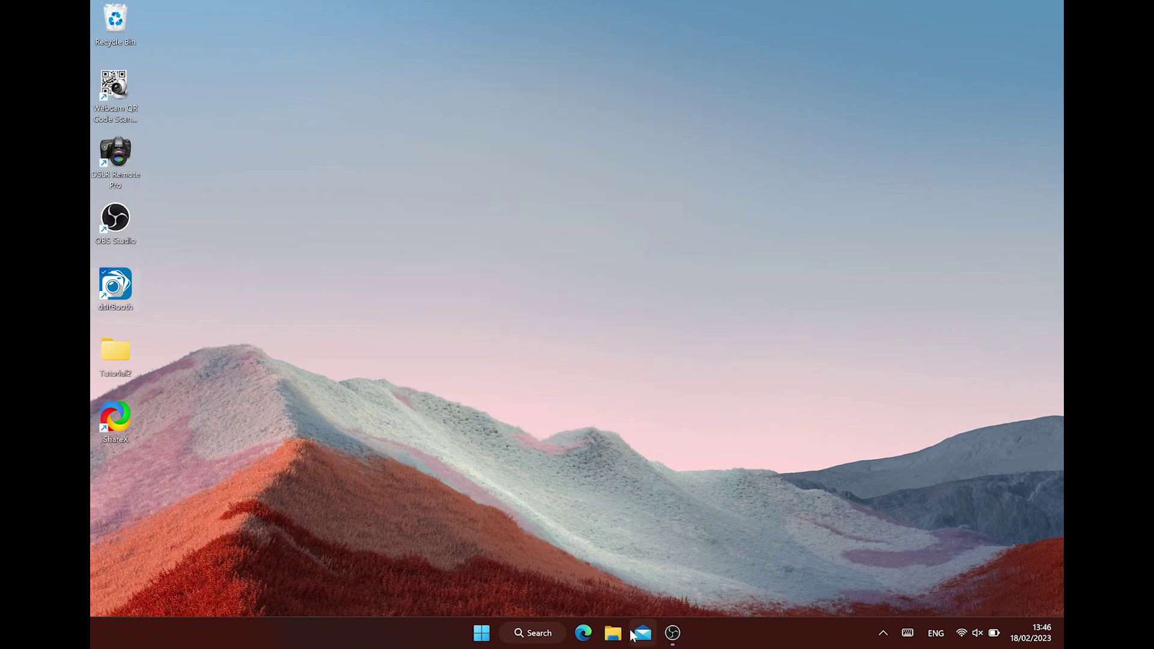
Step: Run shell:startup from the Run dialog's command history to reach the Start-up folder
click(483, 633)
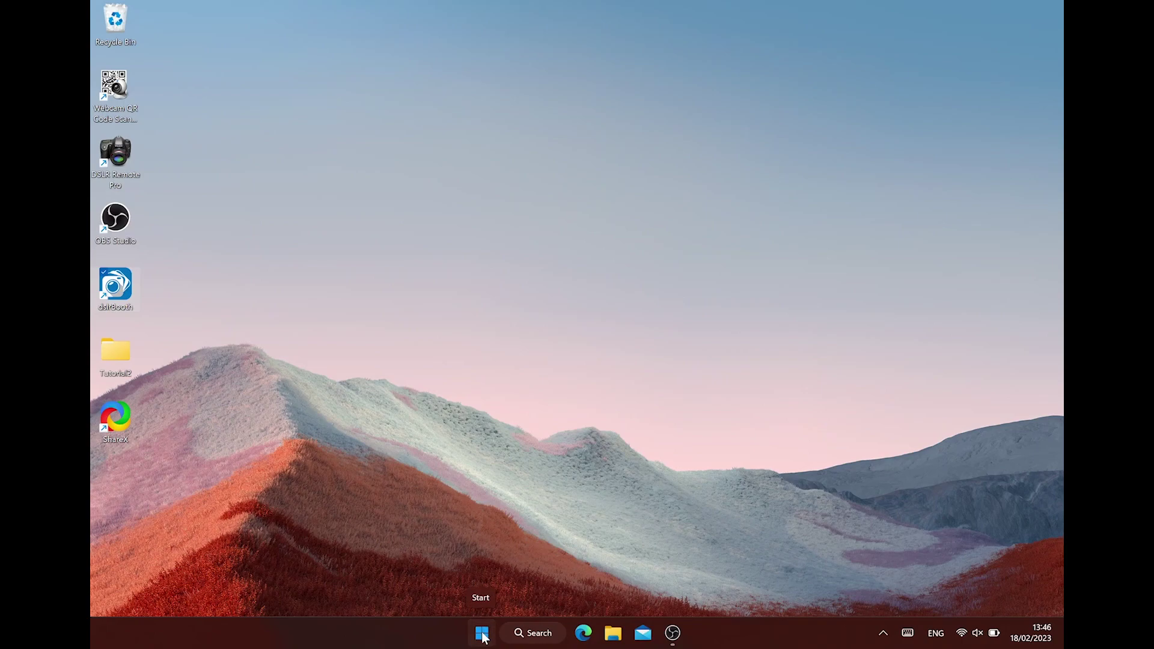
right_click(483, 636)
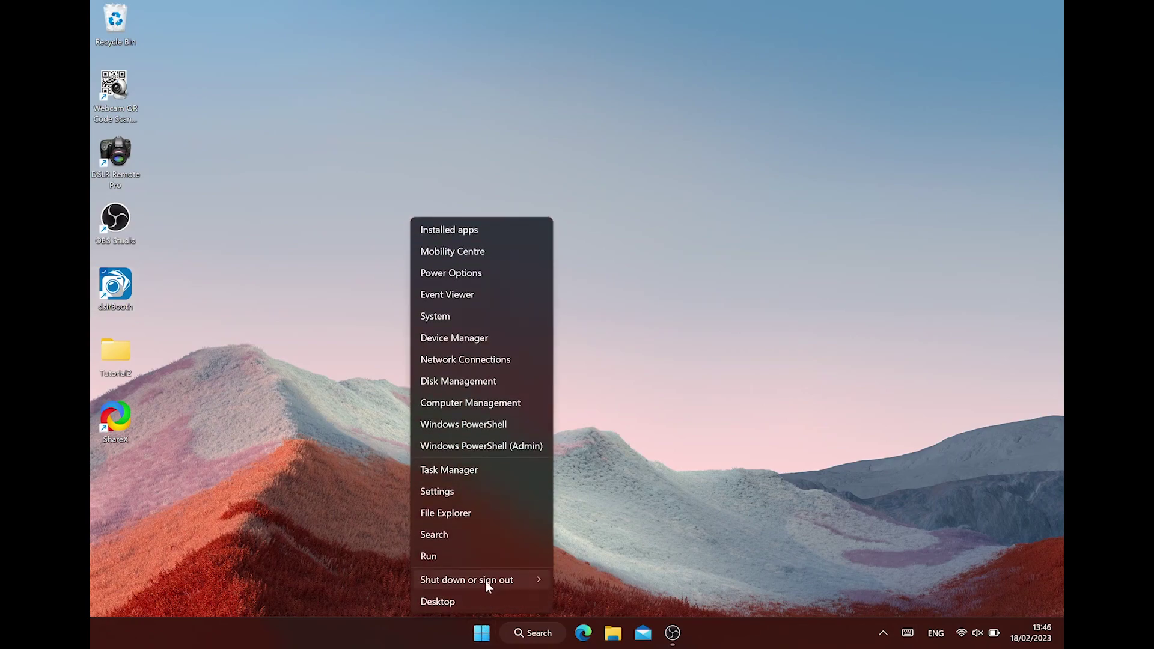
click(483, 555)
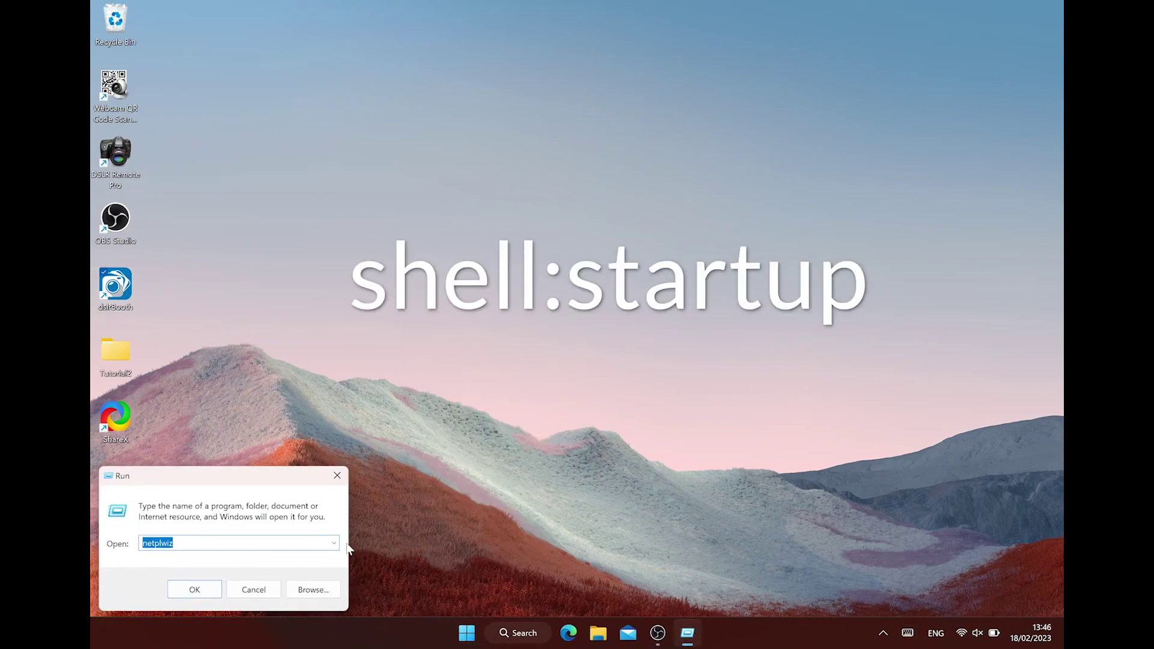
click(332, 543)
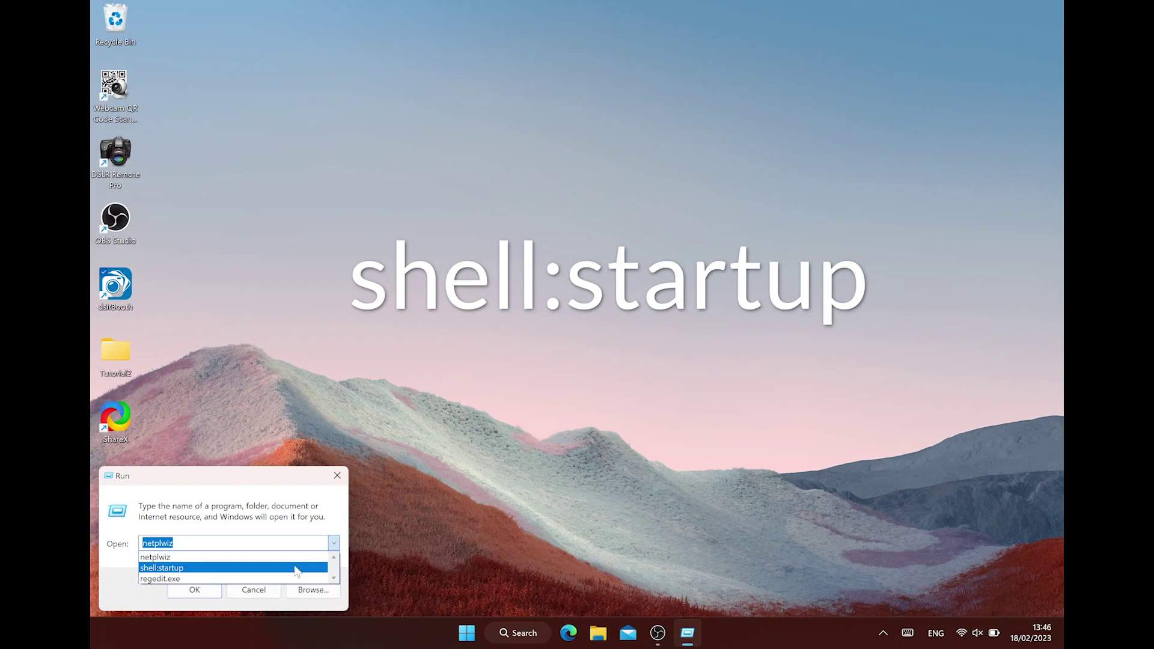
click(311, 572)
Step: Copy the dslrBooth desktop shortcut into the Start-up folder, then close the window
click(181, 588)
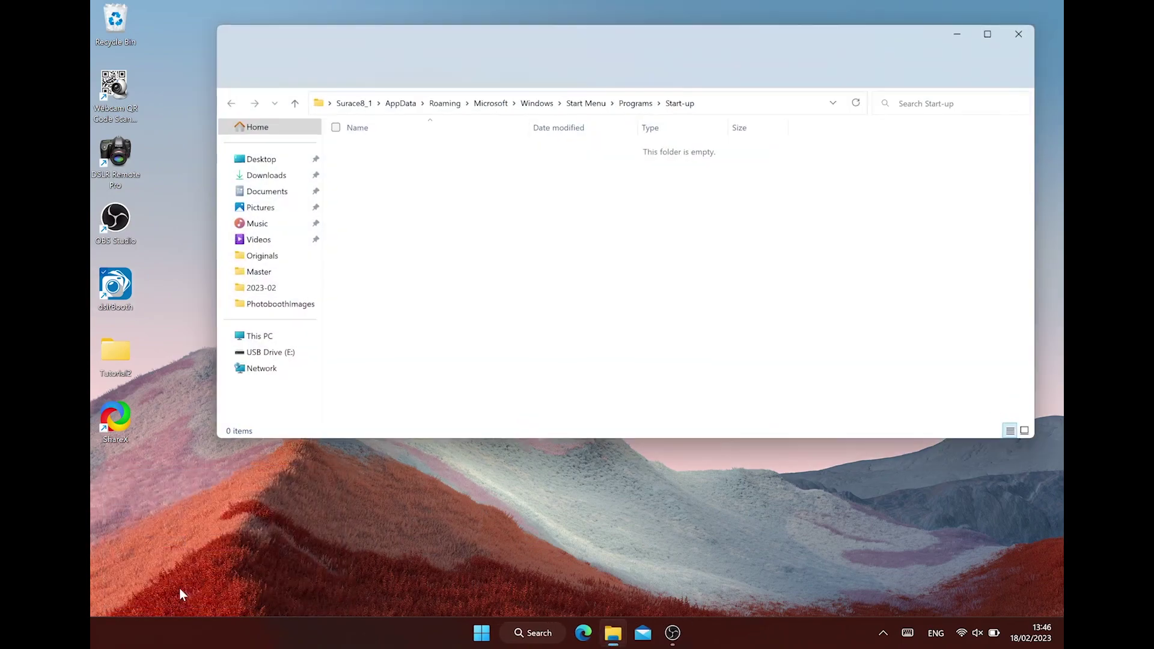
right_click(113, 288)
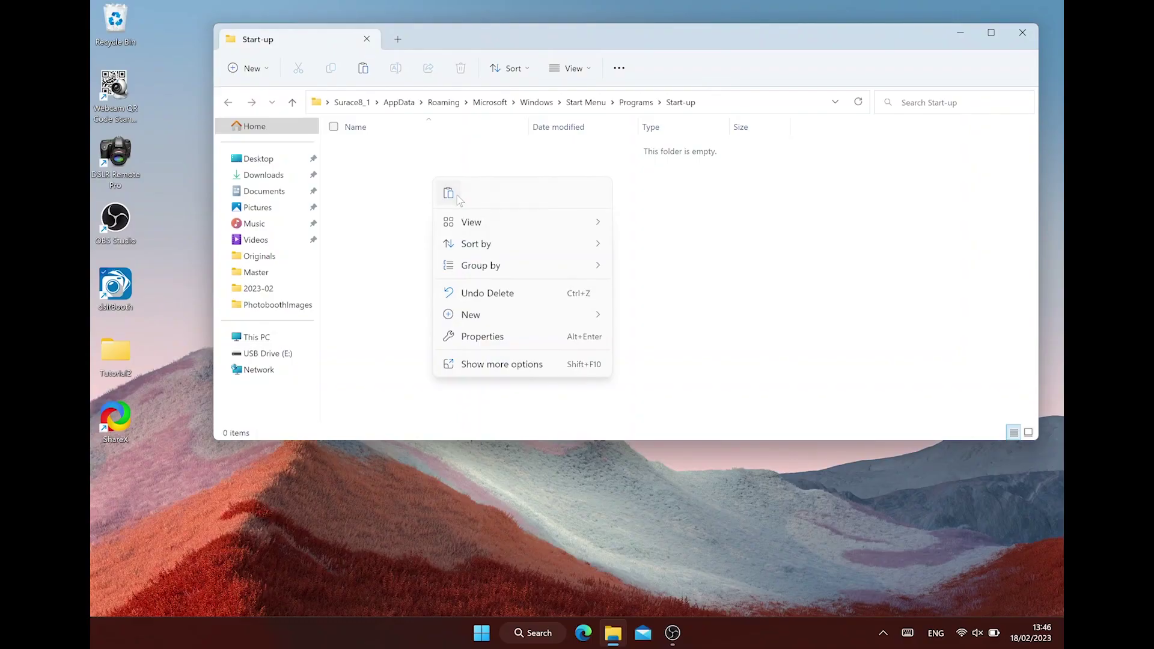
click(448, 193)
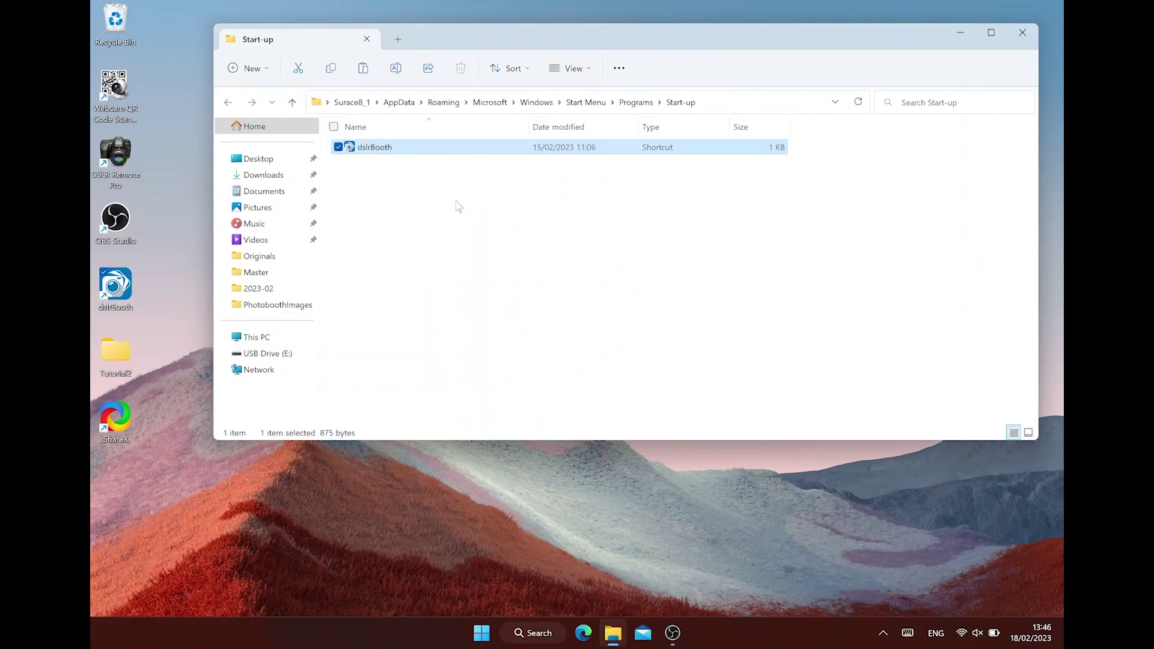
click(1024, 37)
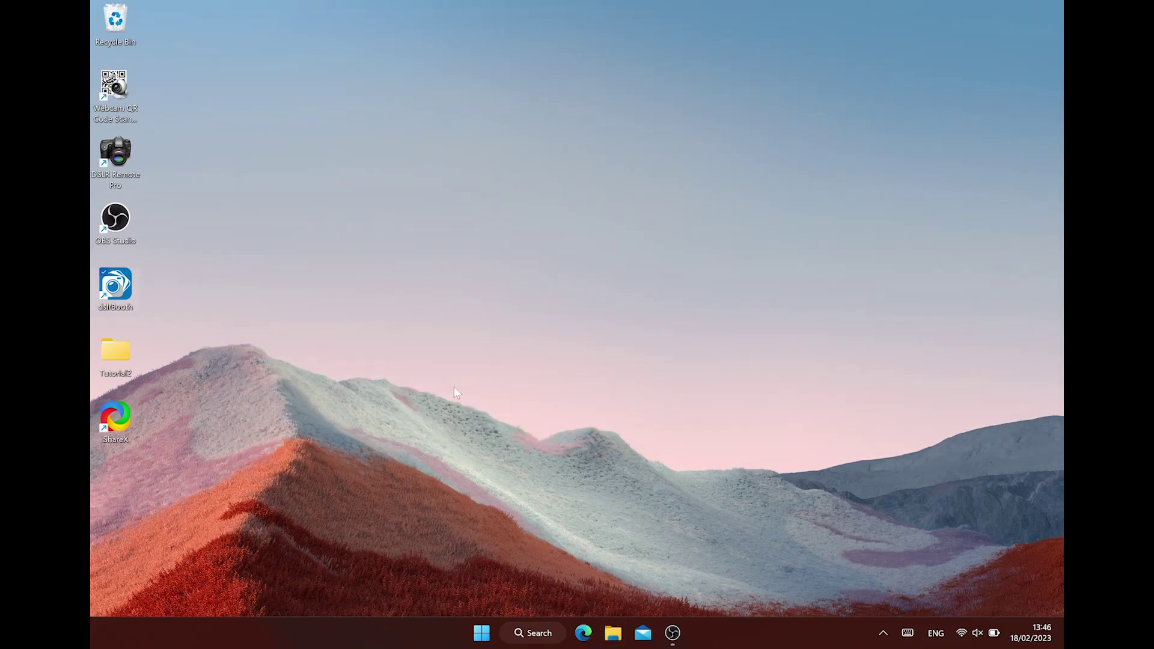